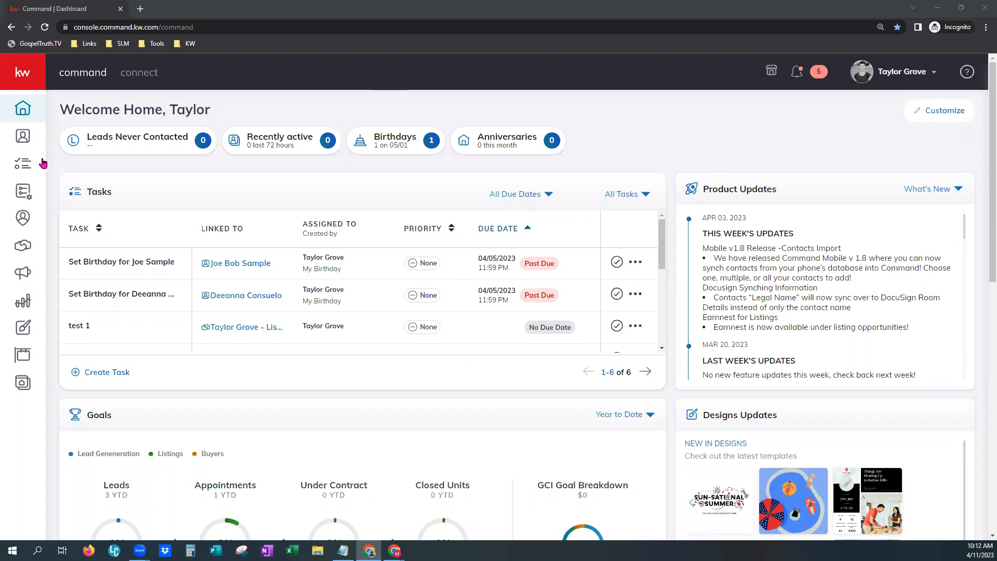
# Open SmartPlans and view the contacts assigned to the 2023 Easter Email plan, then close the panel
pyautogui.click(11, 194)
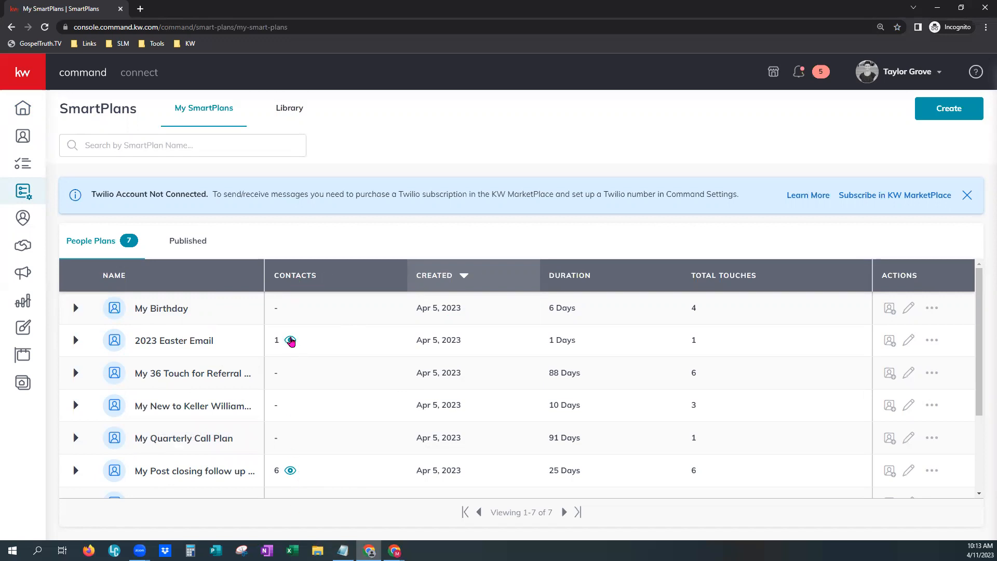
pyautogui.click(291, 341)
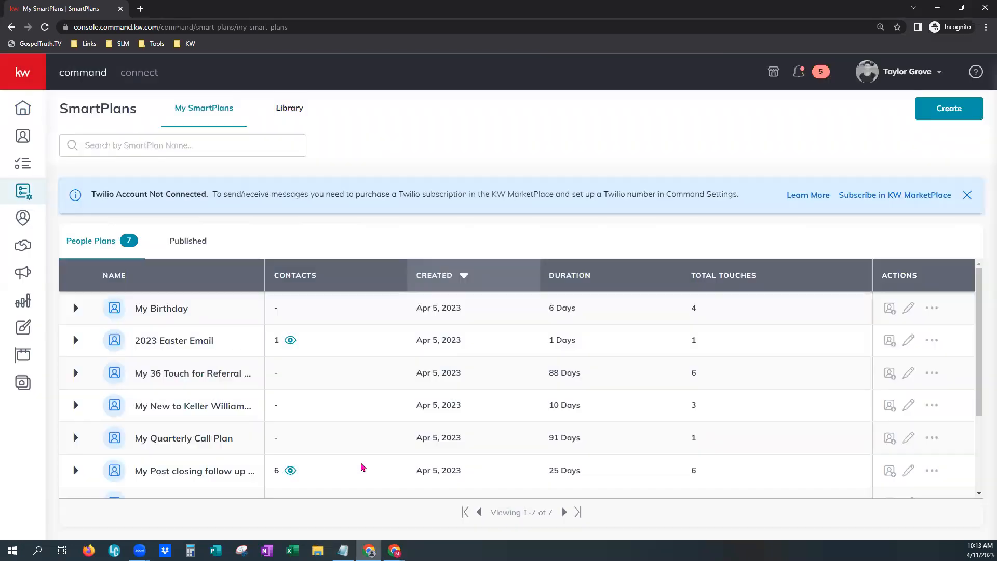
pyautogui.click(976, 77)
pyautogui.click(292, 341)
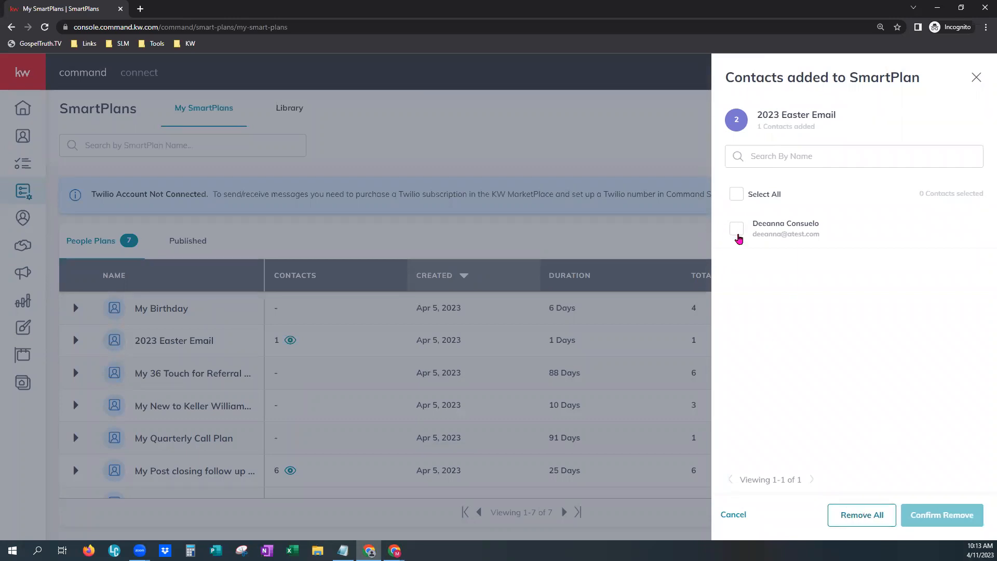
pyautogui.click(736, 232)
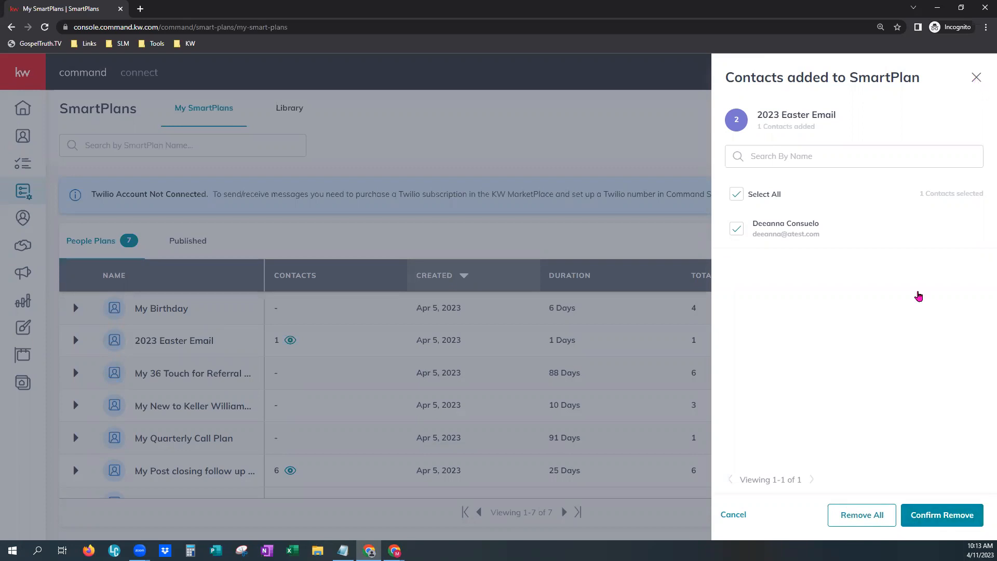
pyautogui.click(351, 521)
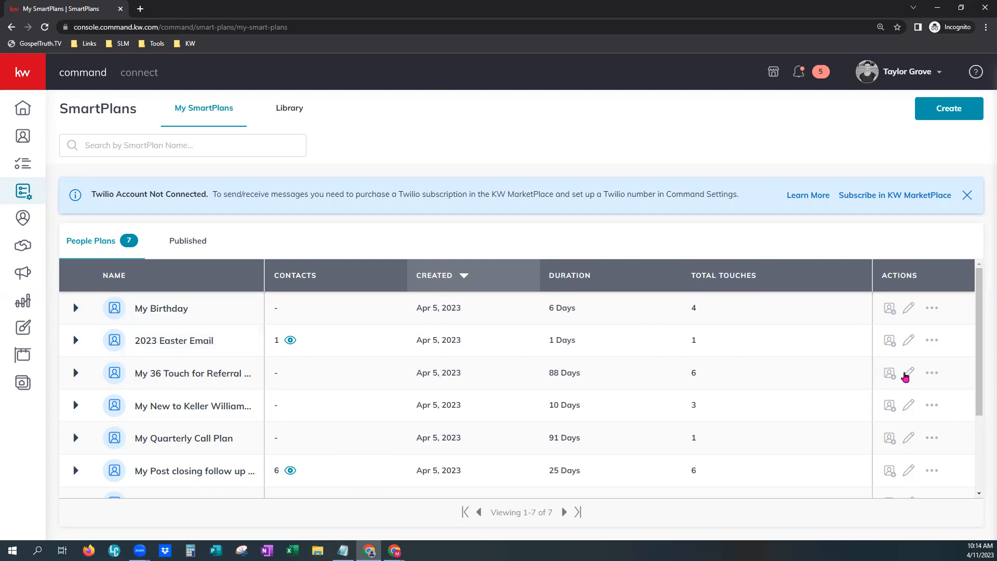
# Try deleting the twelfth Create Task step of the 36 Touch referral plan, discarding the changes on leaving
pyautogui.click(909, 372)
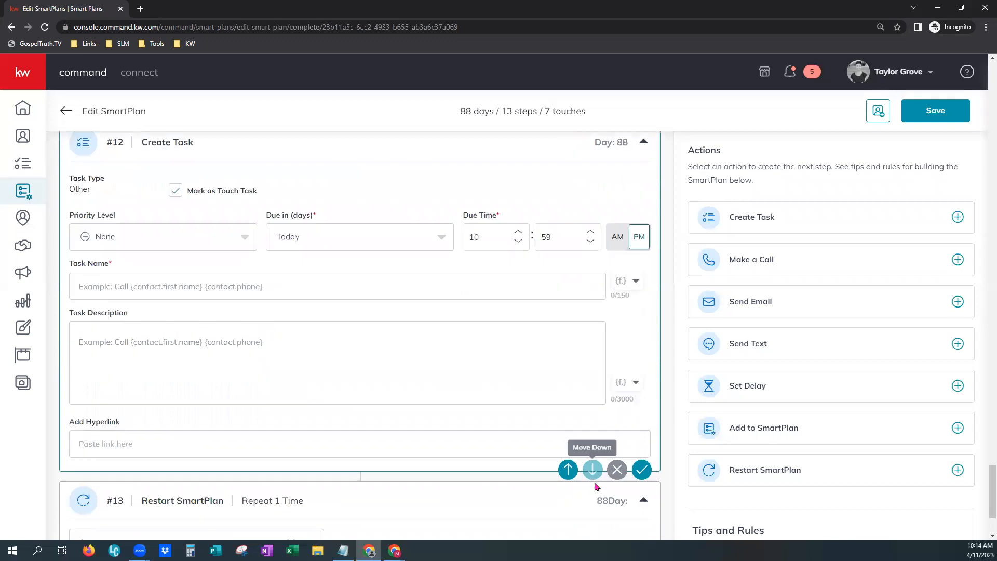
pyautogui.click(617, 470)
pyautogui.click(547, 344)
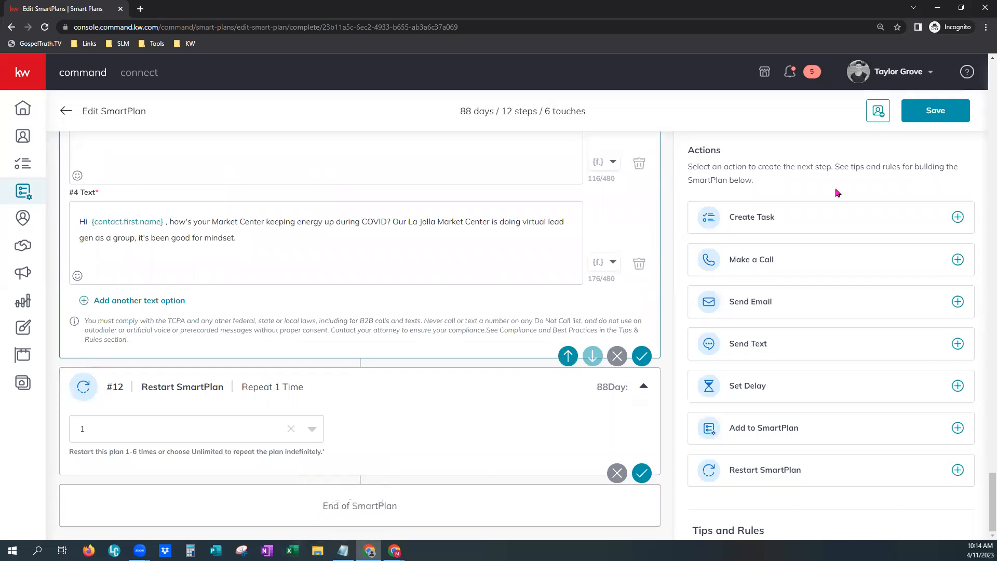
pyautogui.click(65, 113)
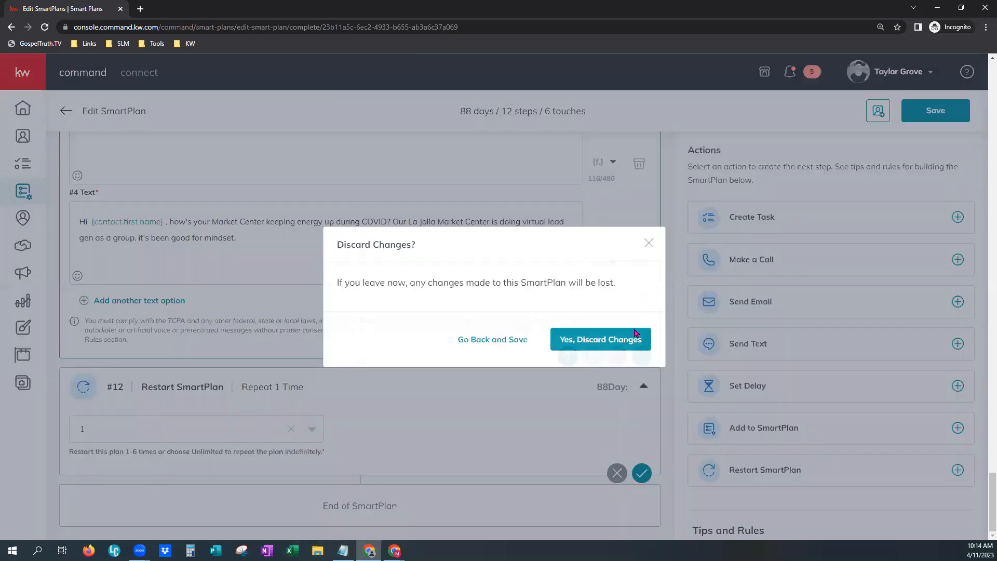
pyautogui.click(633, 336)
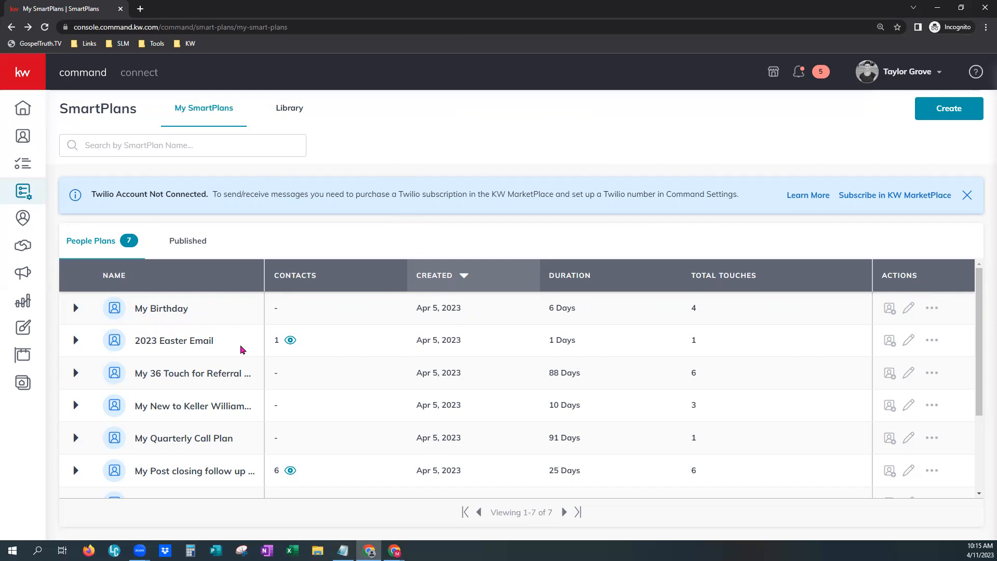
# Browse the SmartPlans Library's featured and Keller Williams plans, then return to My SmartPlans
pyautogui.click(308, 113)
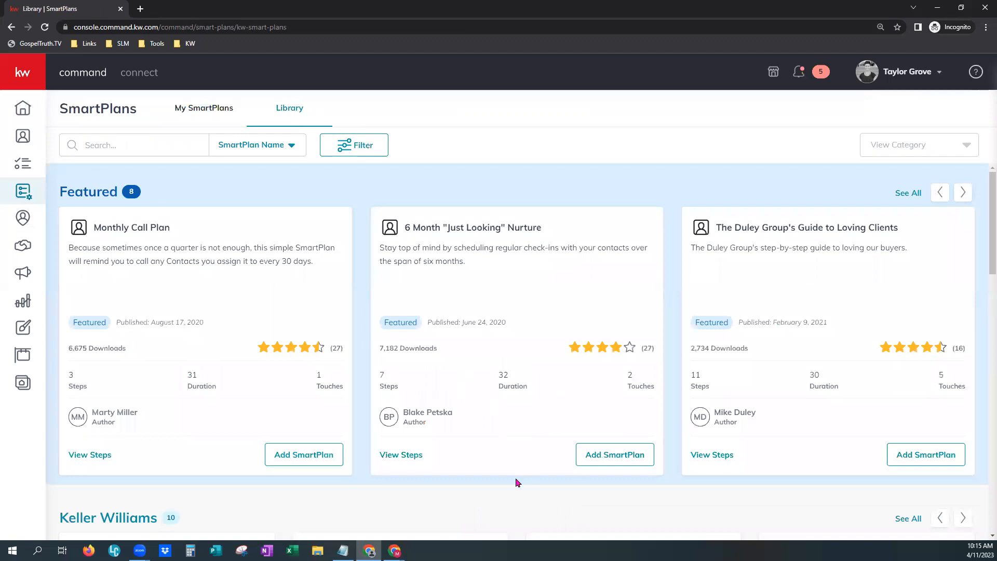
pyautogui.scroll(-7, 517, 482)
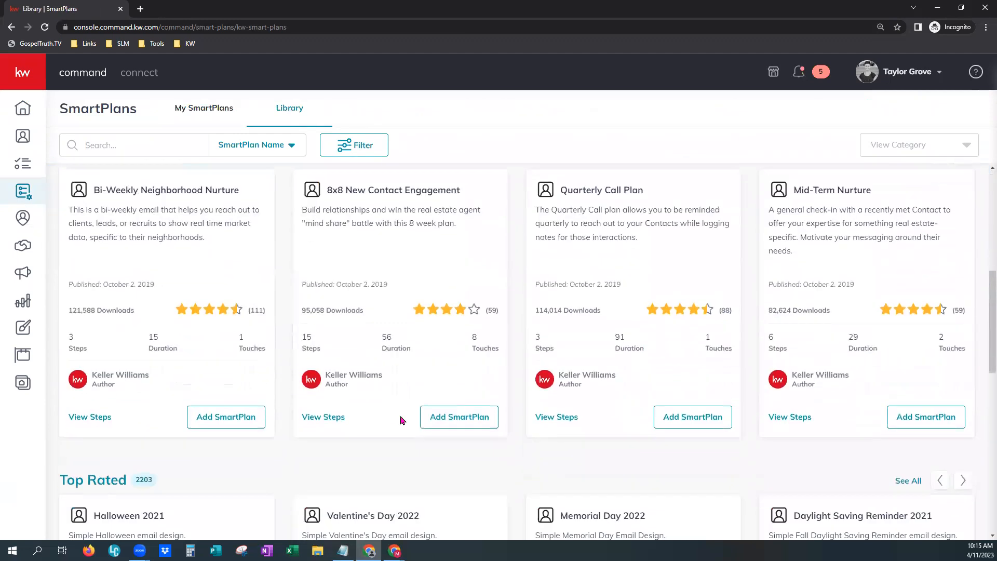
pyautogui.scroll(1, 219, 342)
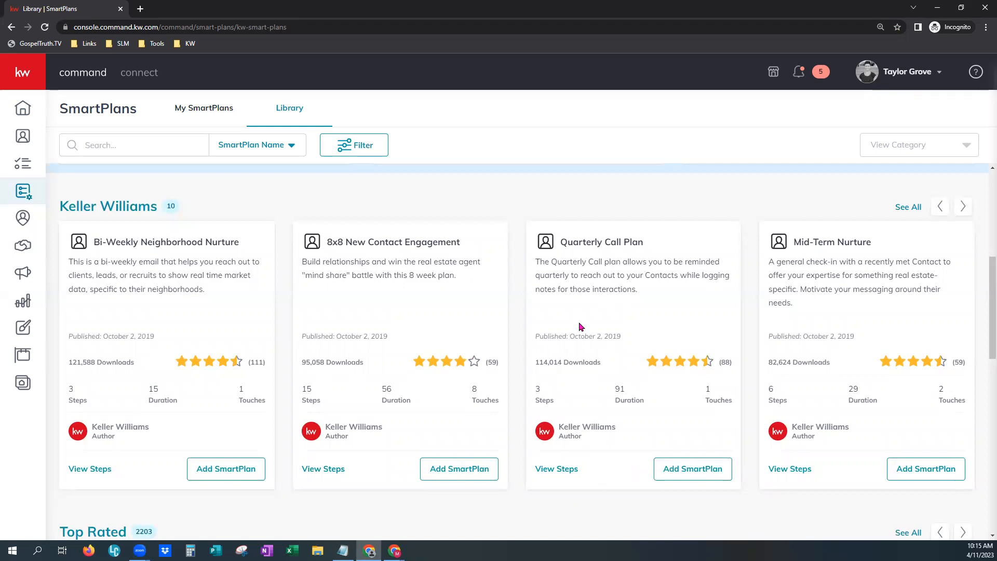
pyautogui.click(192, 108)
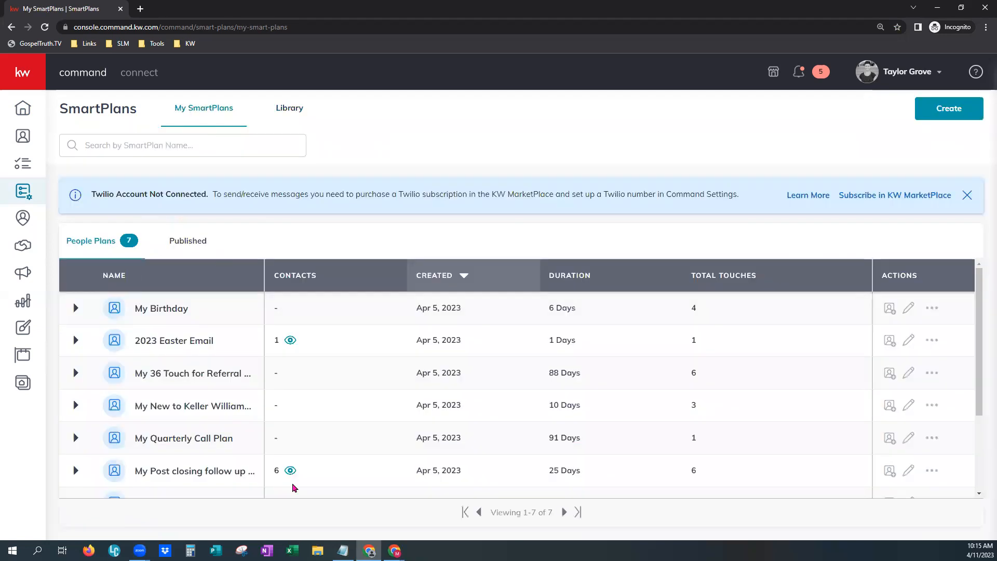
# Open My Quarterly Call Plan in the editor and read the Keller Williams managed-plan editing limits
pyautogui.moveTo(149, 438); pyautogui.dragTo(246, 444)
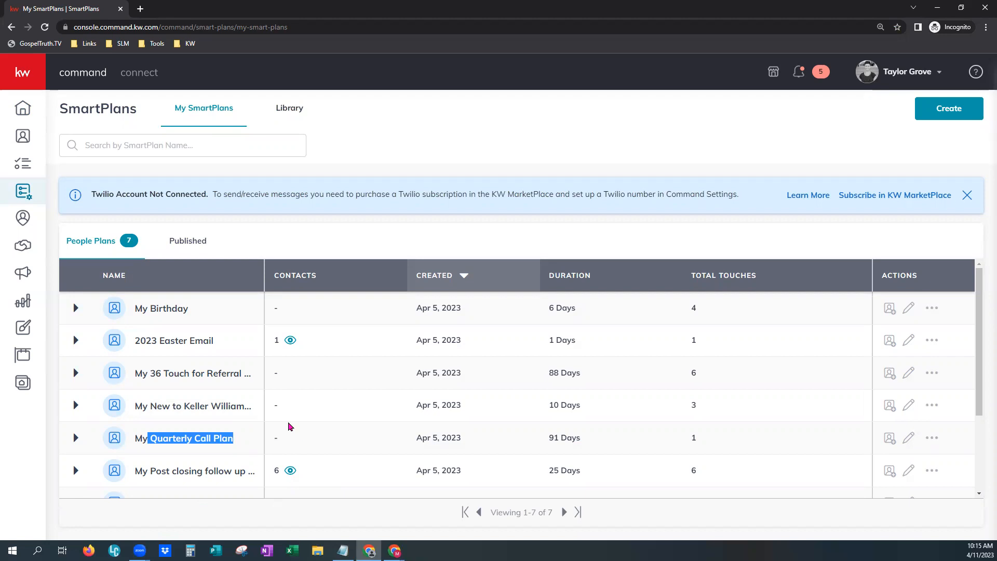
pyautogui.click(910, 439)
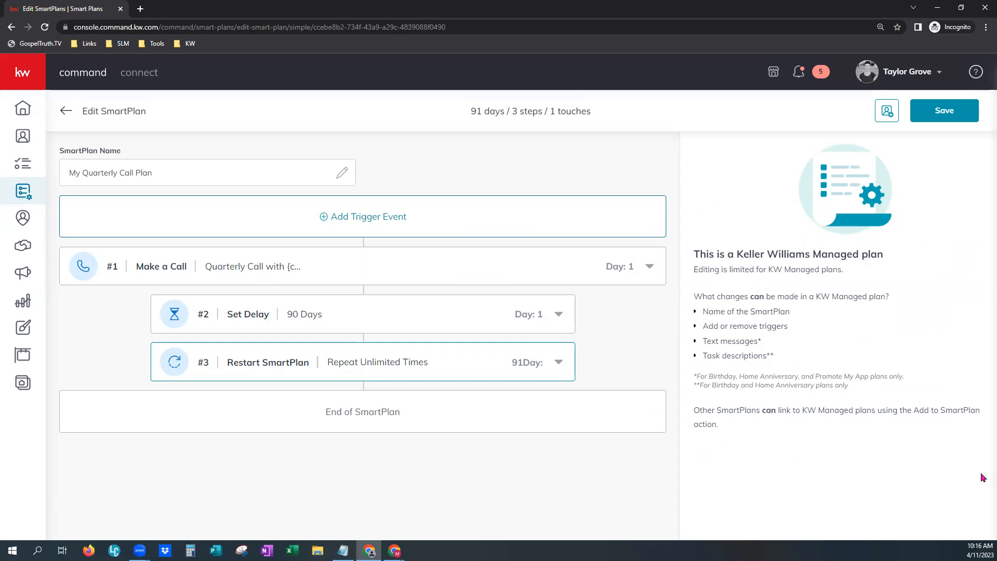
pyautogui.moveTo(693, 290); pyautogui.dragTo(797, 361)
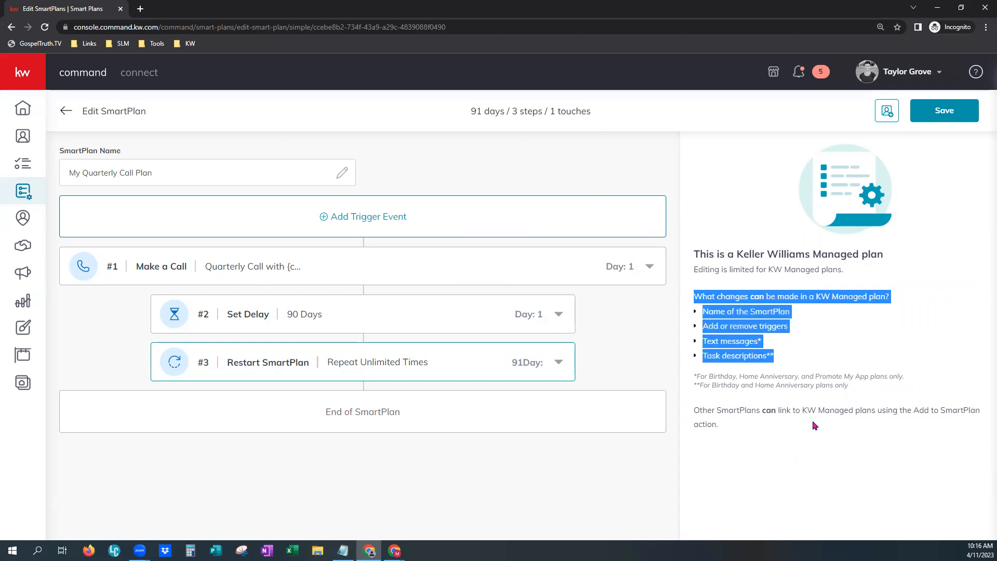
pyautogui.moveTo(693, 407); pyautogui.dragTo(733, 431)
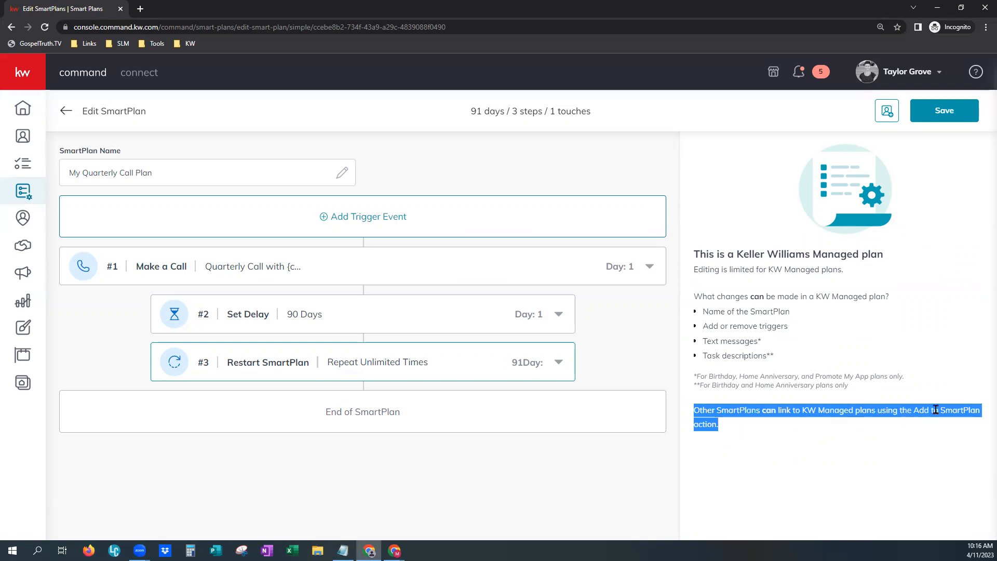
pyautogui.click(778, 467)
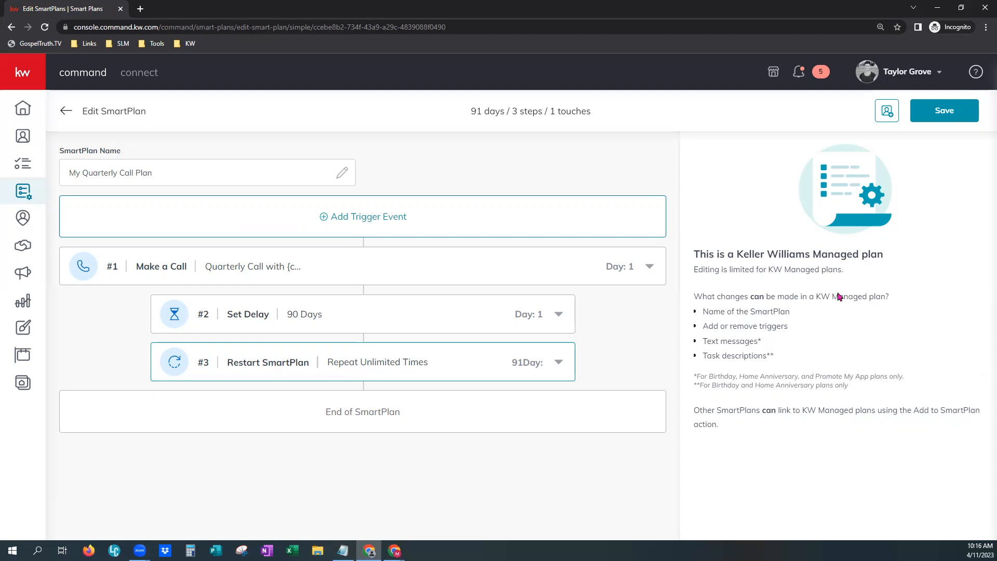
pyautogui.click(64, 112)
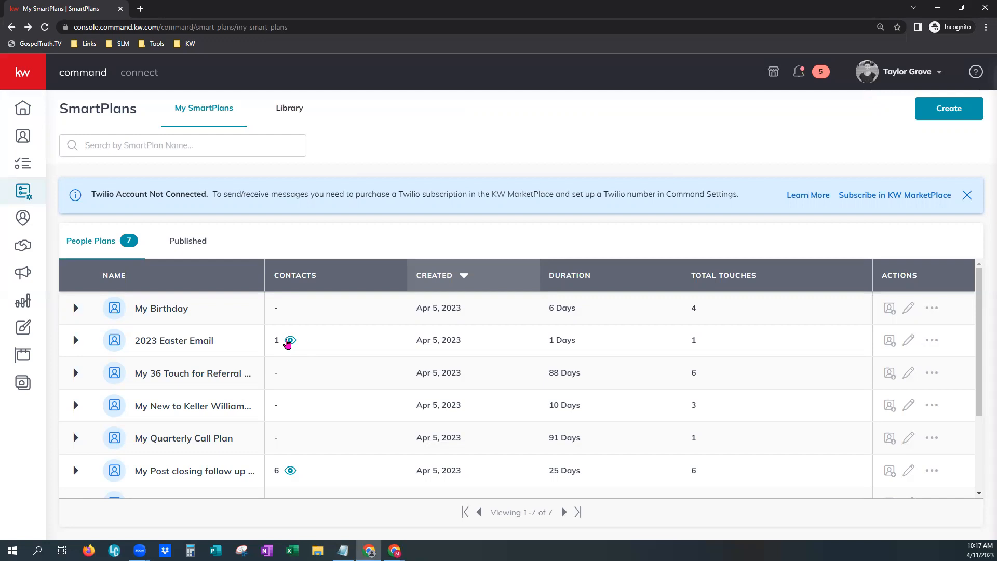
# Open the 2023 Easter Email plan in the editor and read the active SmartPlan editing restrictions
pyautogui.click(908, 341)
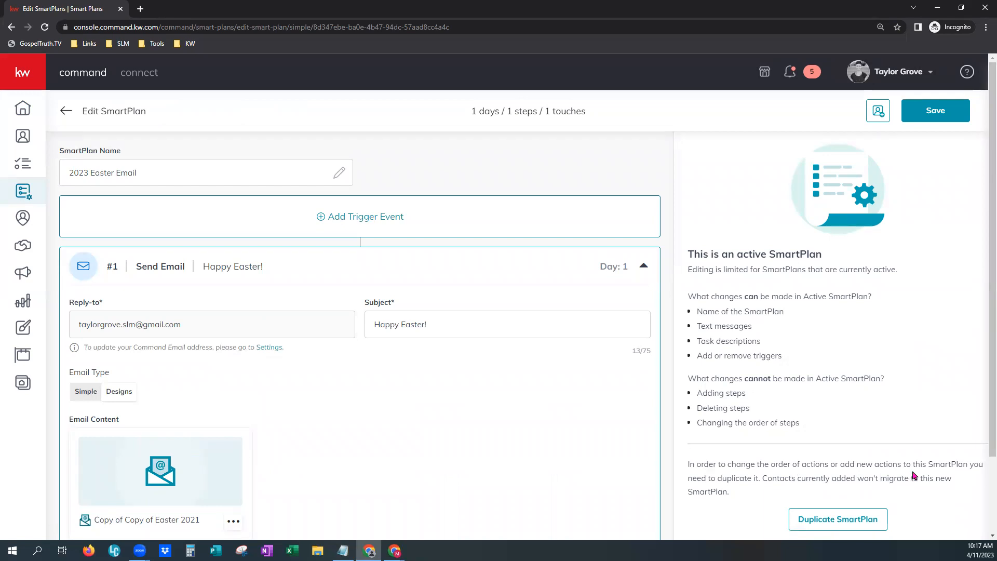
pyautogui.moveTo(783, 357); pyautogui.dragTo(688, 301)
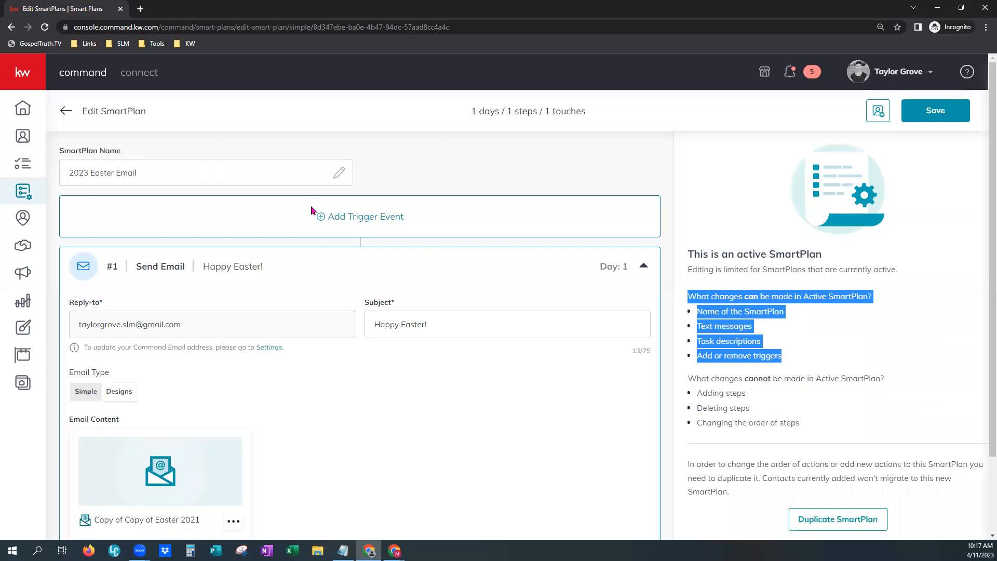
pyautogui.click(915, 347)
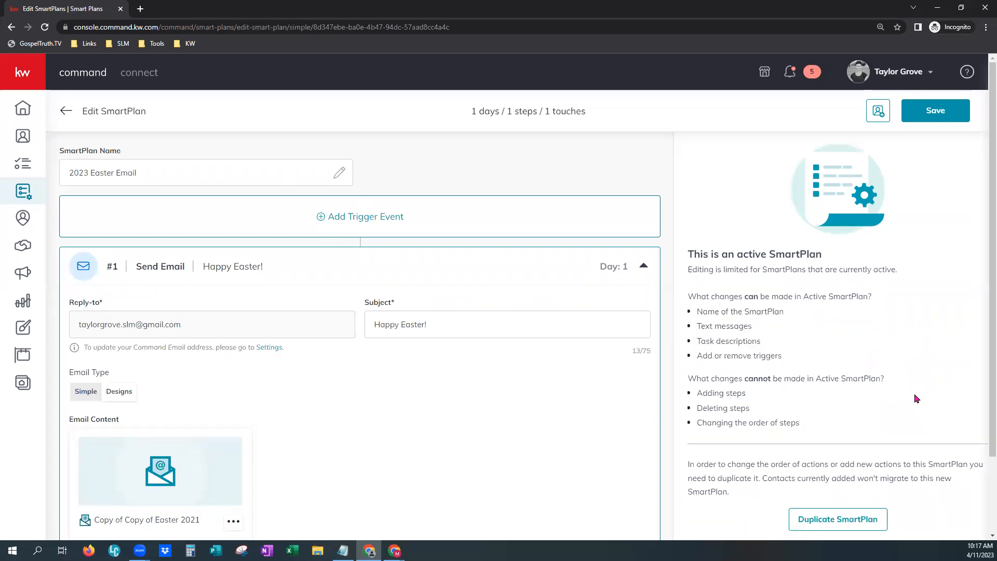
pyautogui.scroll(-1, 778, 405)
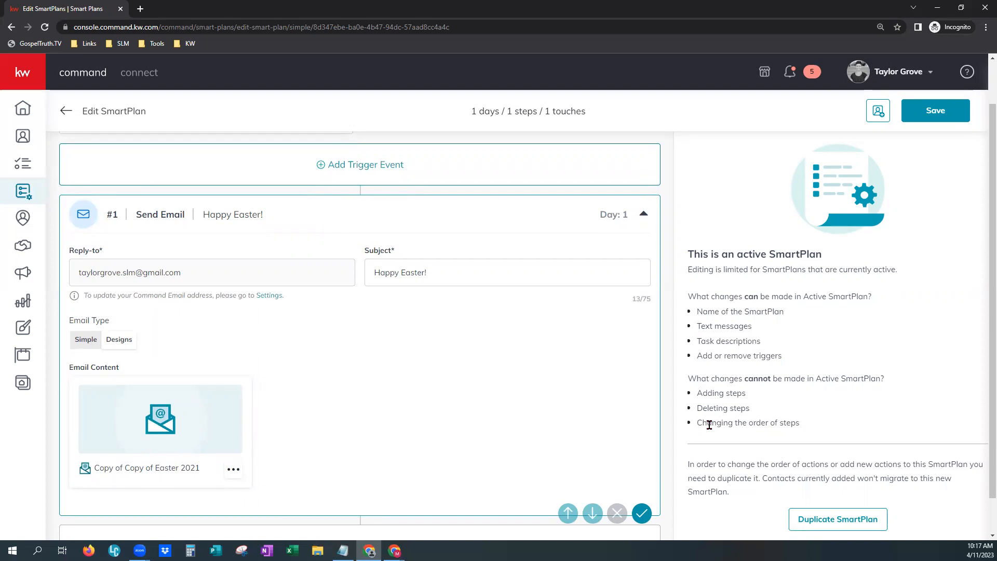
pyautogui.scroll(1, 709, 425)
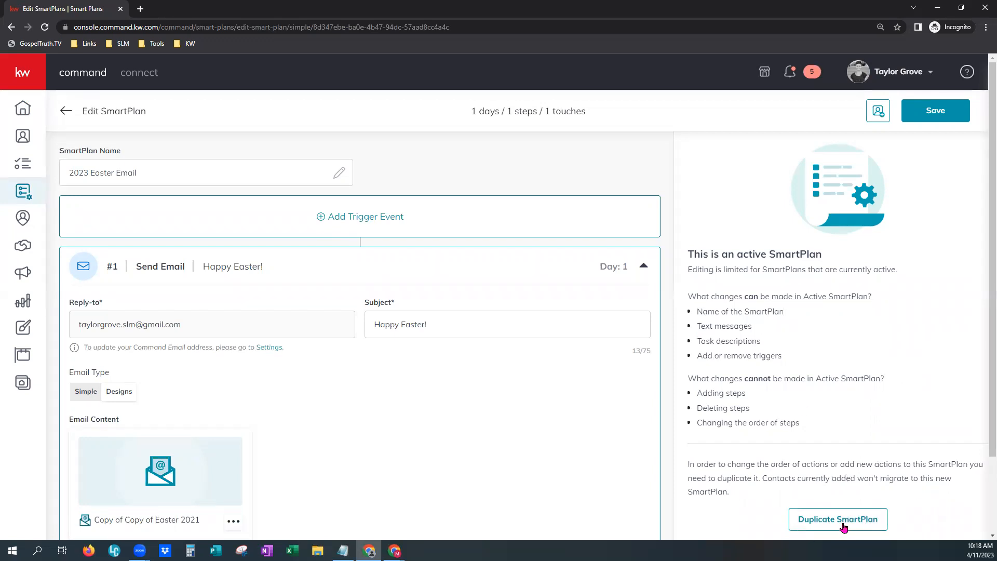
pyautogui.click(66, 111)
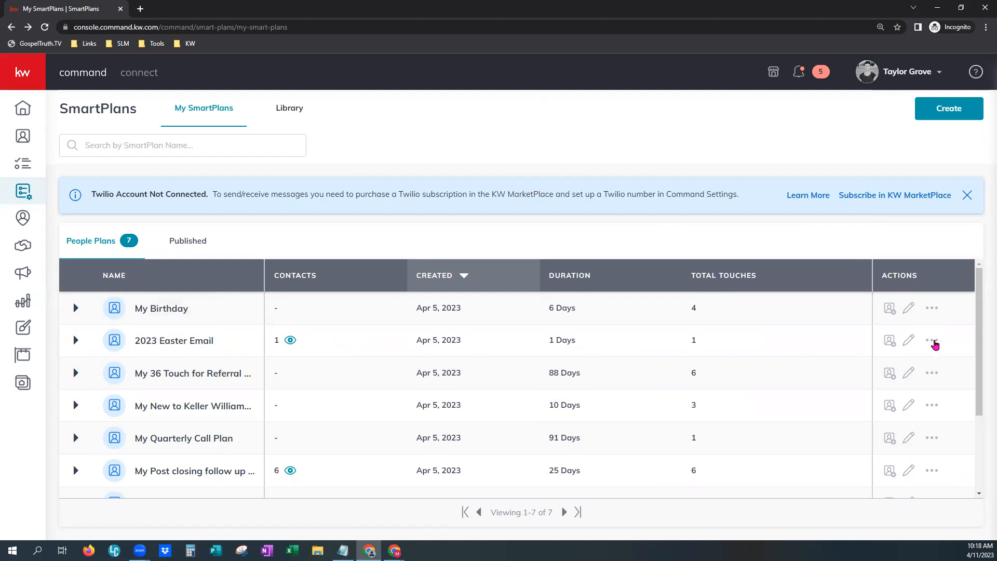
# Copy the 2023 Easter Email plan as Copy of 2023 Easter Email and open the copy in the editor
pyautogui.click(932, 343)
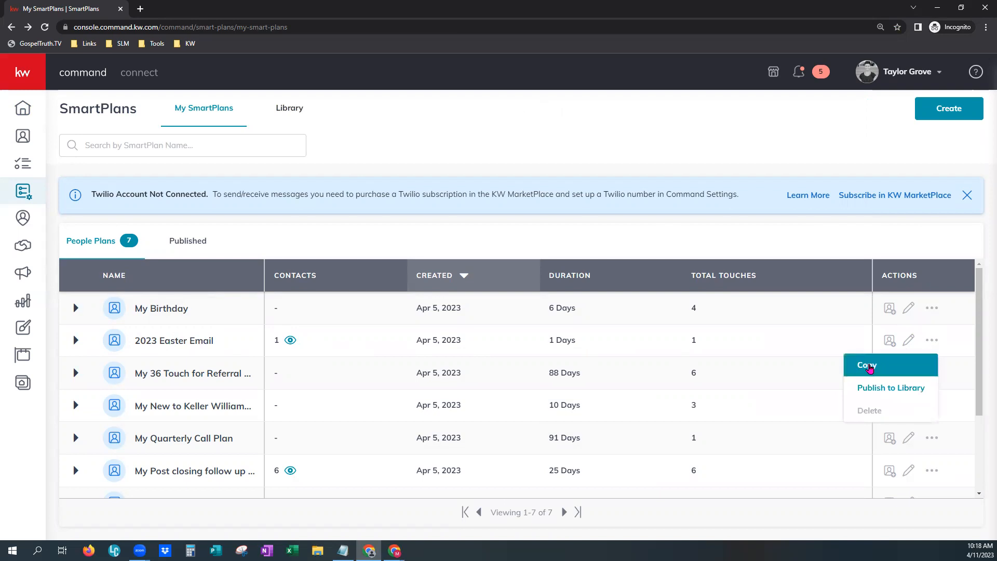
pyautogui.click(870, 367)
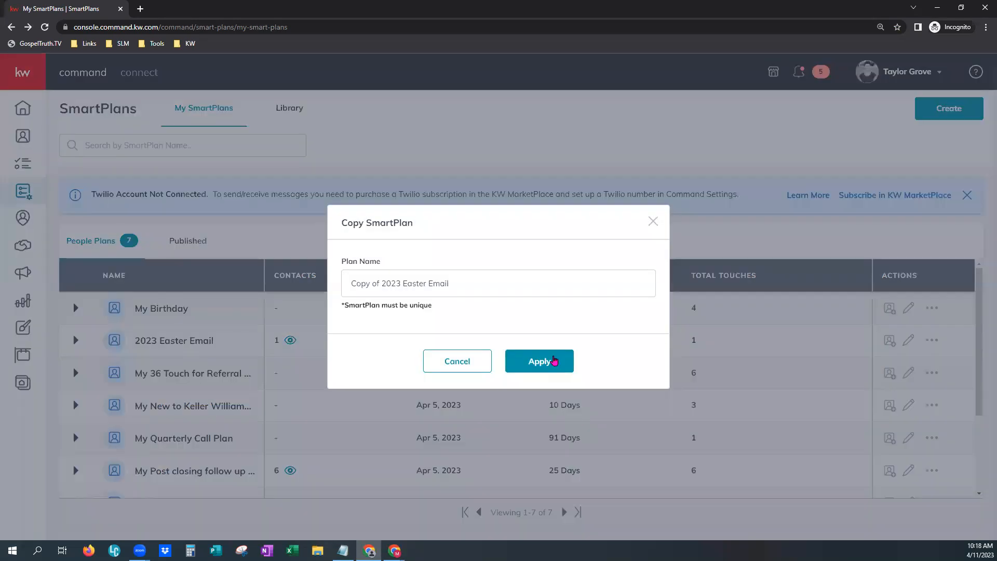
pyautogui.click(556, 362)
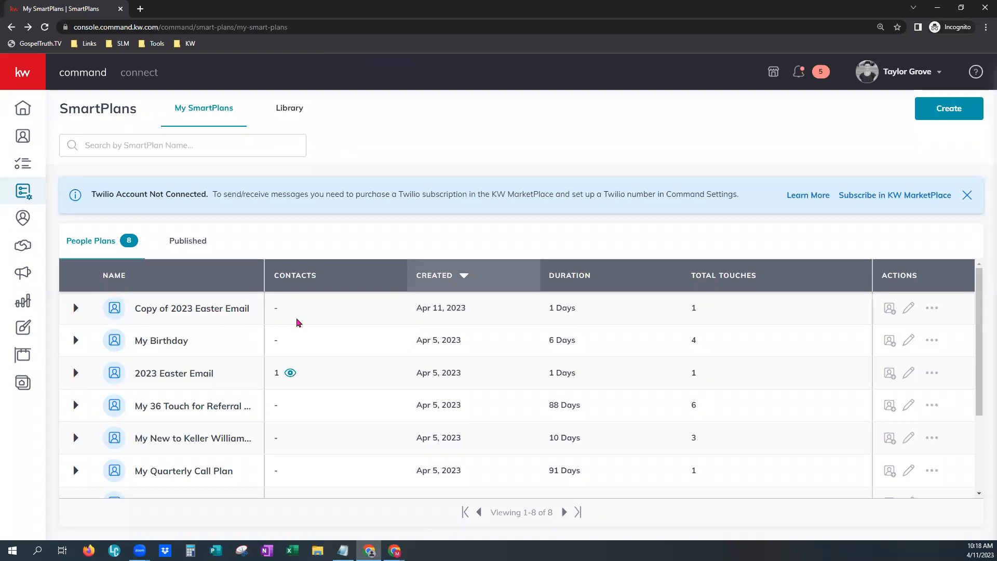
pyautogui.click(906, 308)
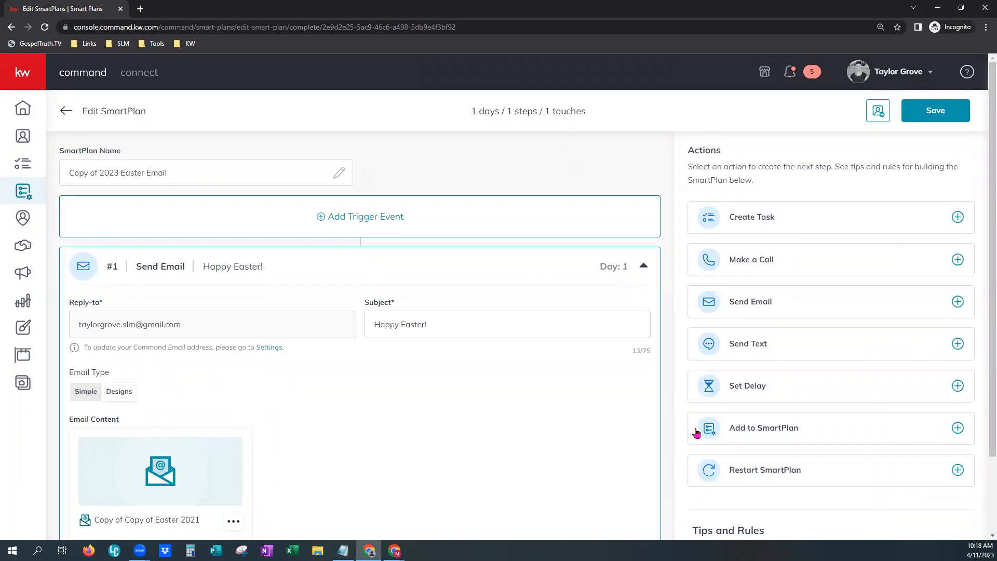
pyautogui.click(62, 115)
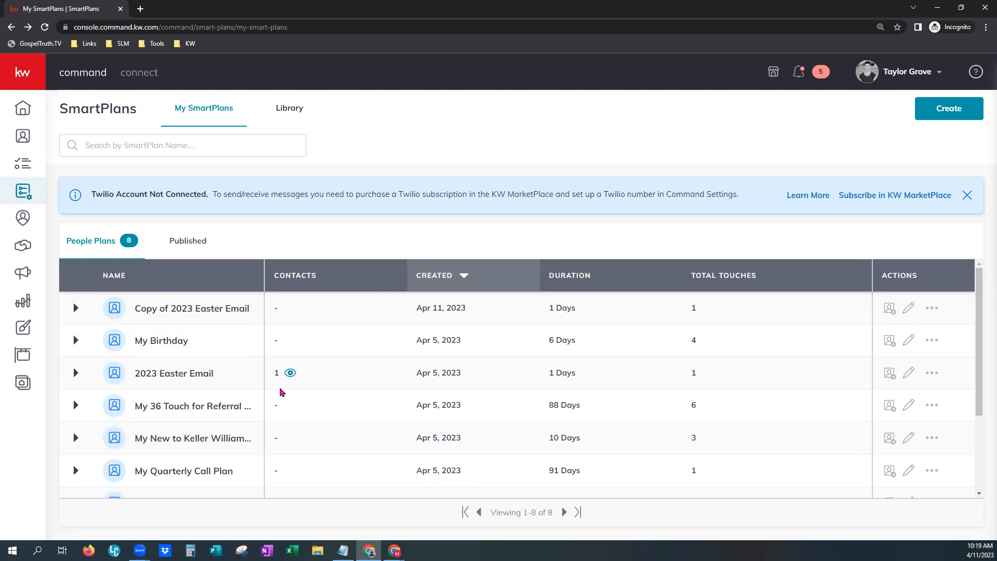
# Remove all contacts from the 2023 Easter Email plan
pyautogui.click(290, 374)
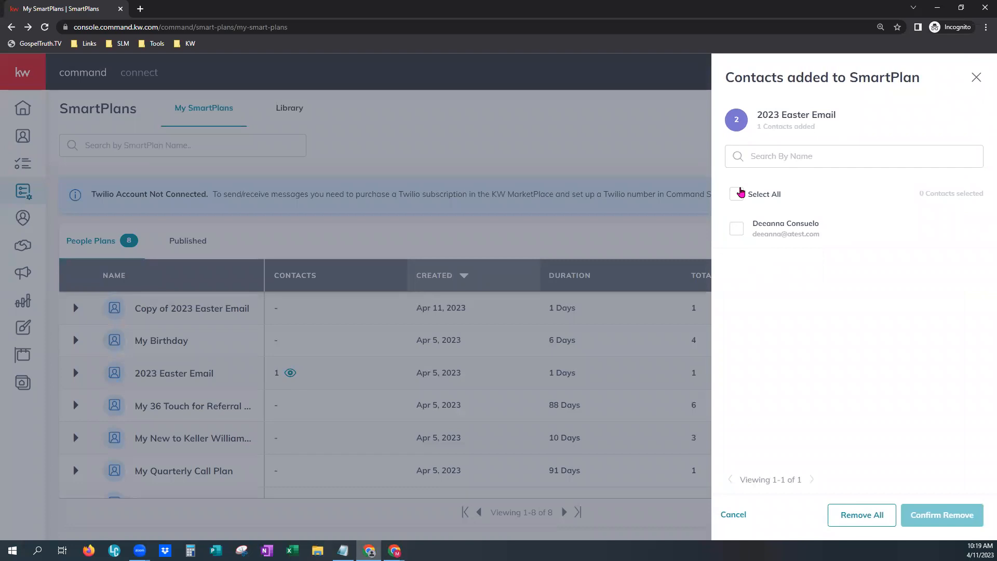
pyautogui.click(736, 194)
pyautogui.click(732, 195)
pyautogui.click(736, 230)
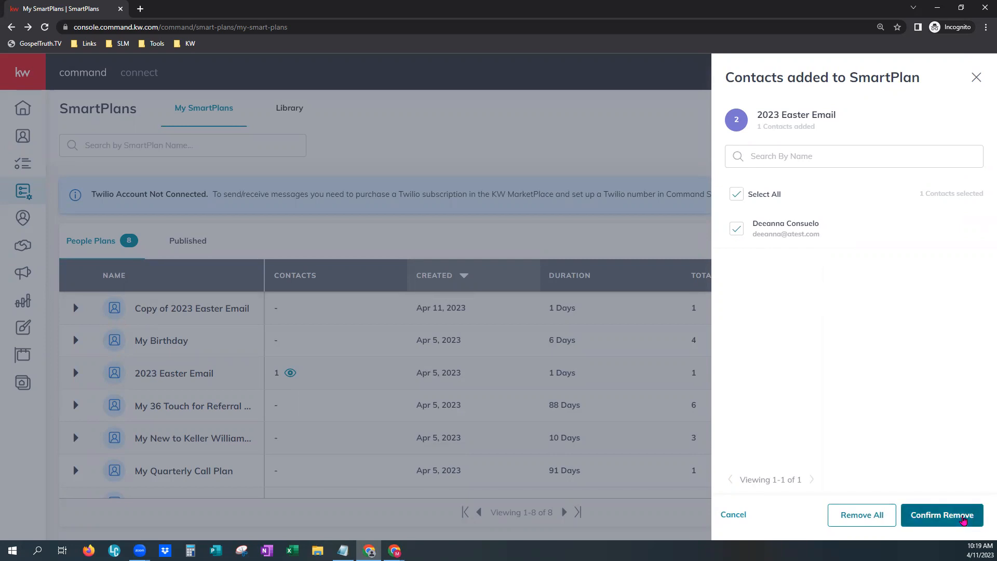
pyautogui.click(858, 516)
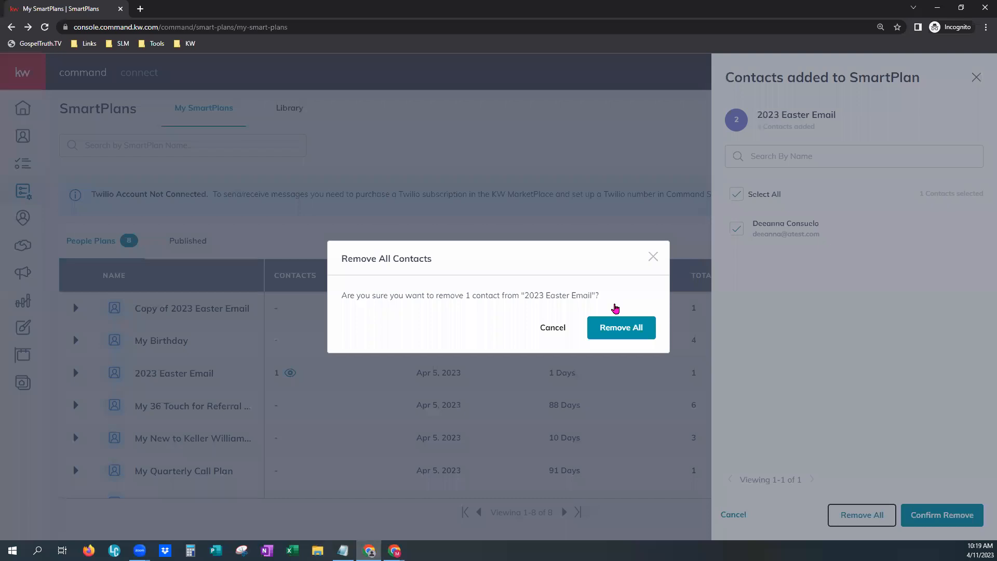
pyautogui.click(620, 325)
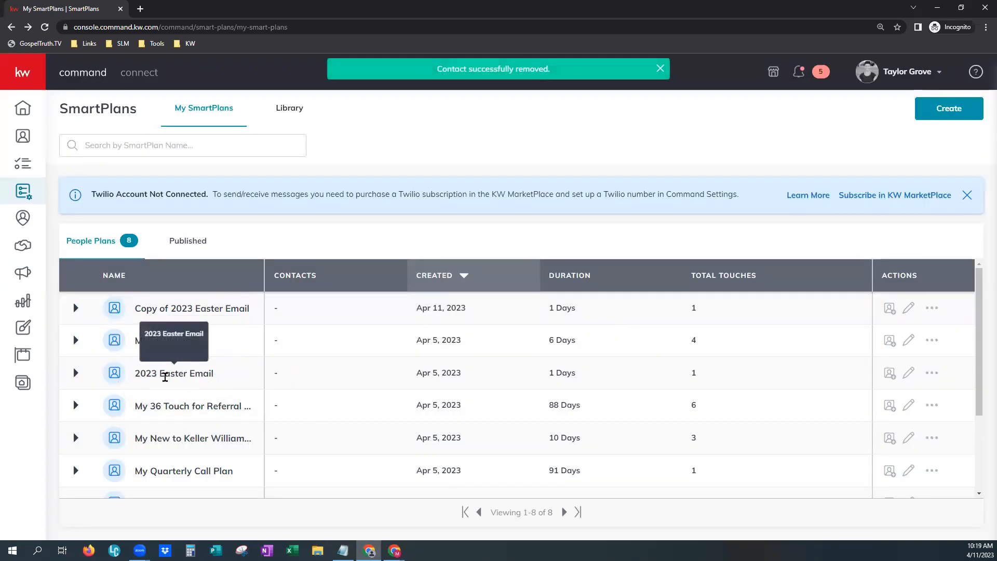
# Reopen the 2023 Easter Email plan in the editor to check the full action list, then go back
pyautogui.click(910, 375)
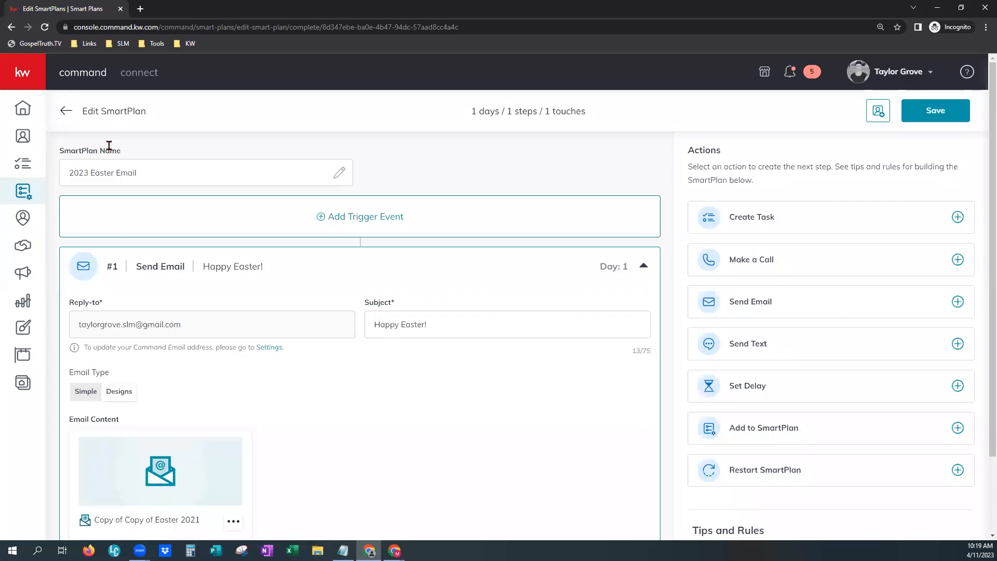
pyautogui.click(66, 112)
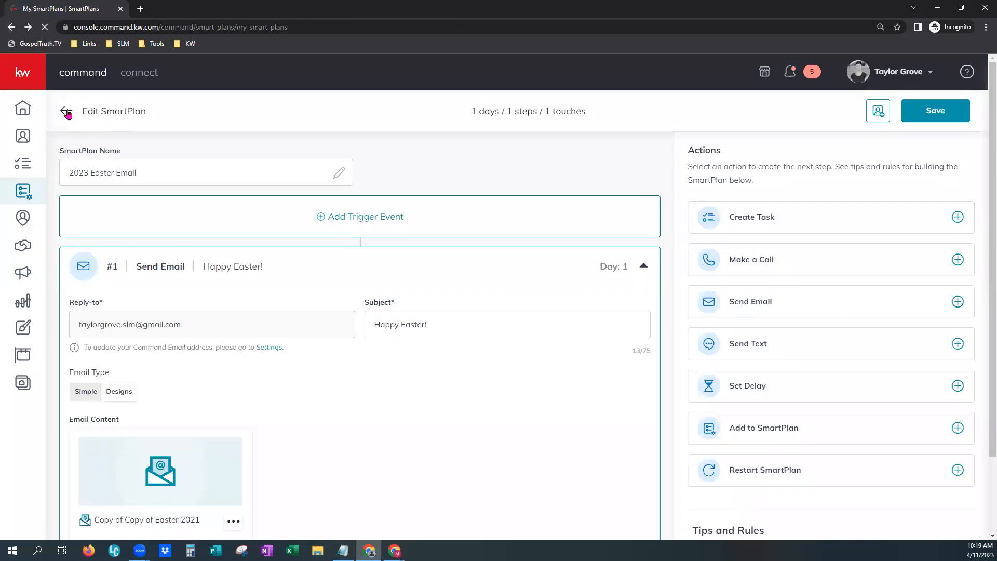